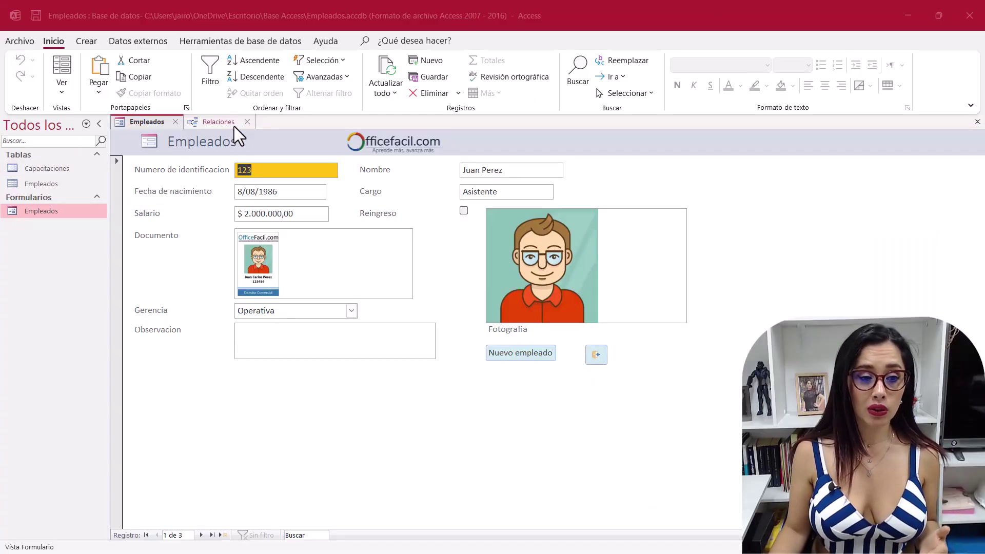
Step: Show the one-to-many relationship joining Empleados to Capacitaciones on the employee identification field
{"action": "left_click", "coordinate": [234, 126]}
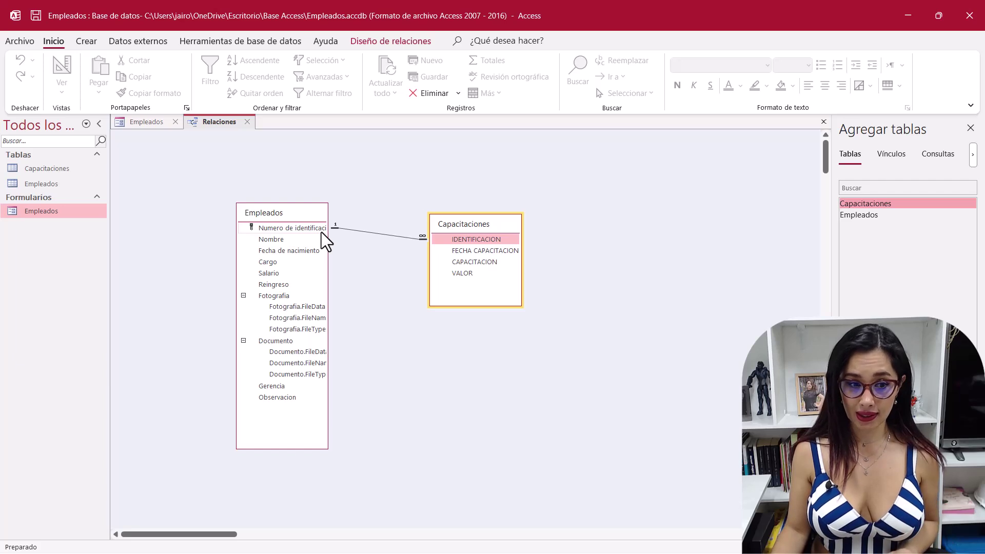
Step: Close the Relationships window and put the Empleados form in Design view
{"action": "left_click", "coordinate": [247, 123]}
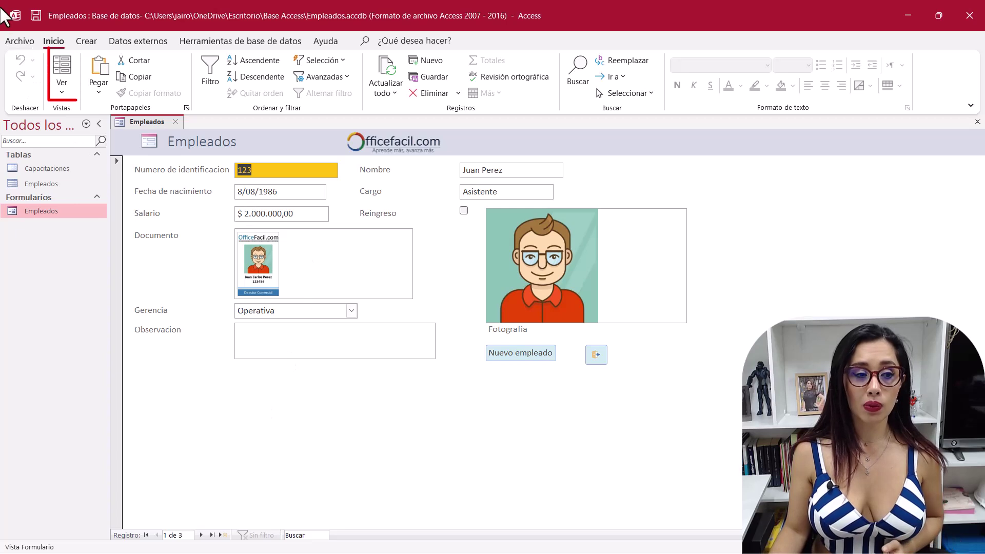
{"action": "left_click", "coordinate": [66, 100]}
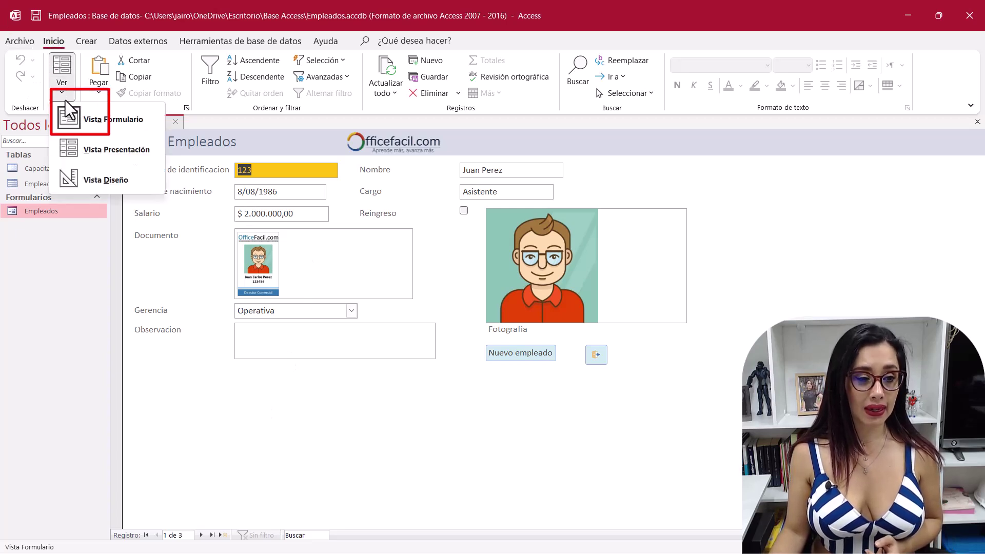
{"action": "left_click", "coordinate": [136, 186]}
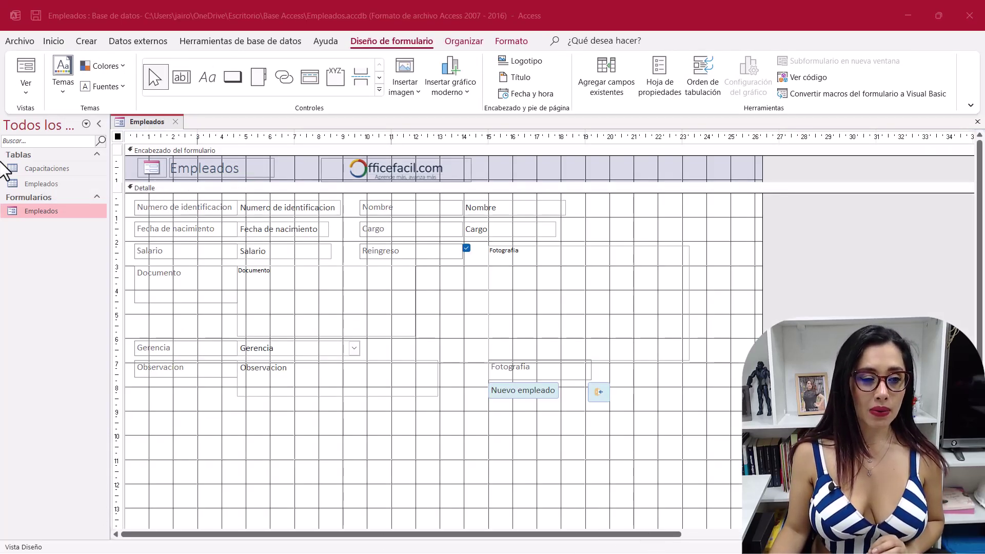
Step: Drag the Capacitaciones table below the form fields to create Subformulario Capacitaciones
{"action": "left_click", "coordinate": [84, 168]}
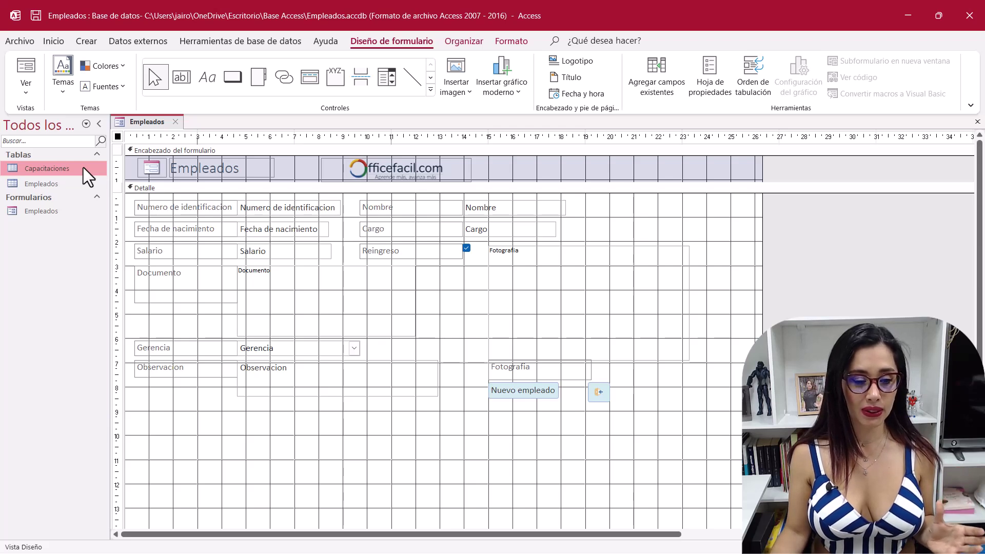
{"action": "mouse_move", "coordinate": [83, 168]}
{"action": "left_mouse_down"}
{"action": "mouse_move", "coordinate": [202, 417]}
{"action": "mouse_move", "coordinate": [191, 428]}
{"action": "mouse_move", "coordinate": [181, 420]}
{"action": "left_mouse_up"}
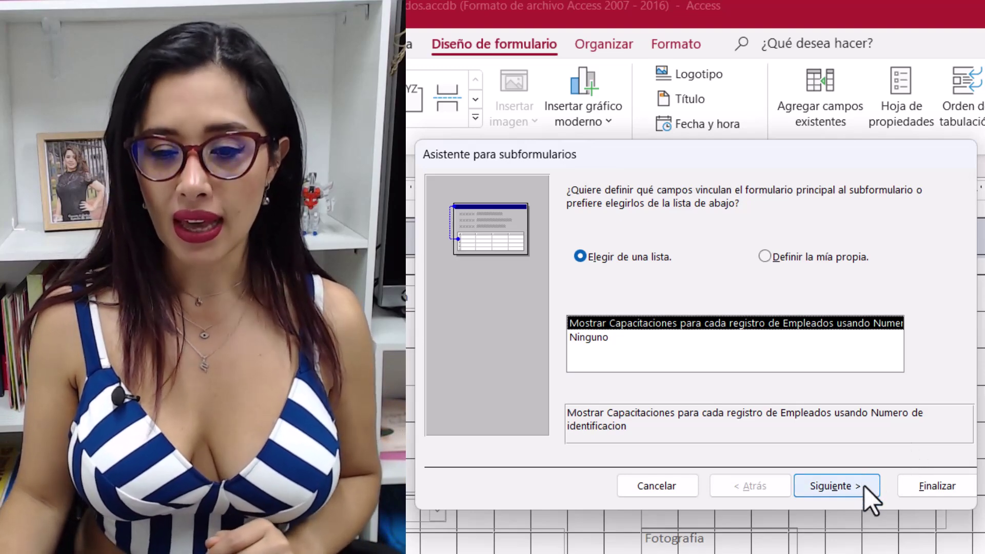
{"action": "left_click", "coordinate": [875, 492]}
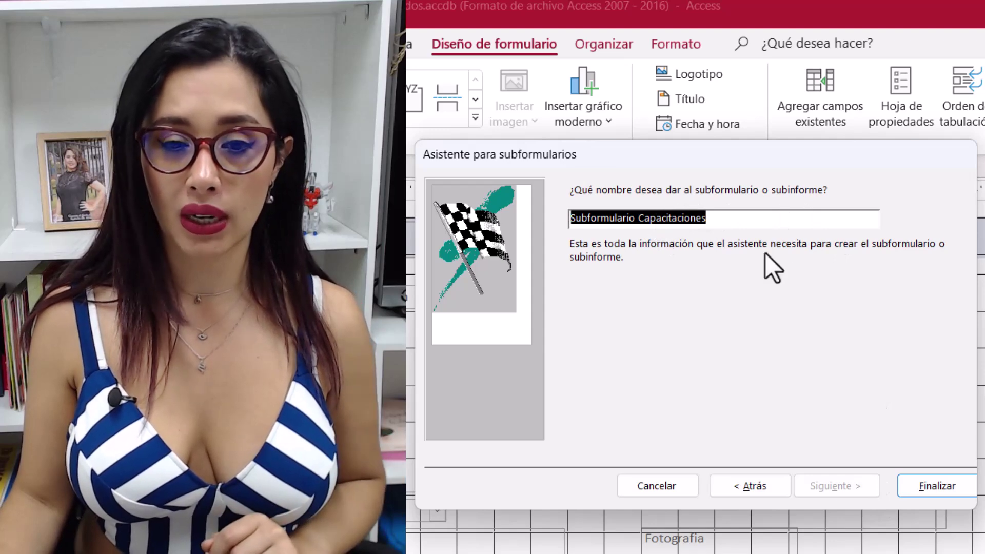
{"action": "left_click", "coordinate": [912, 489]}
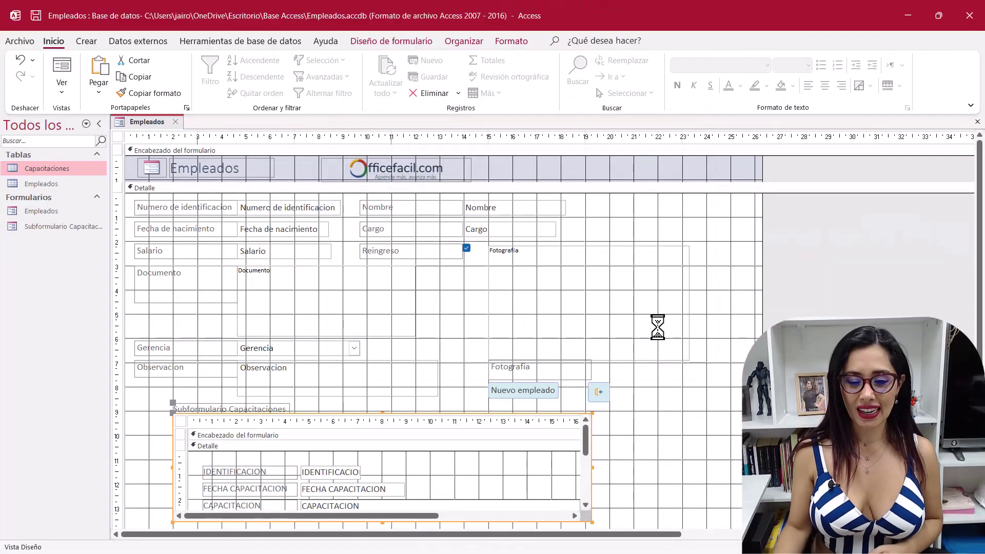
Step: Switch the Empleados form to Form view and scroll through the employee's training records, dates and costs
{"action": "scroll", "coordinate": [663, 317], "scroll_direction": "down", "scroll_amount": 2}
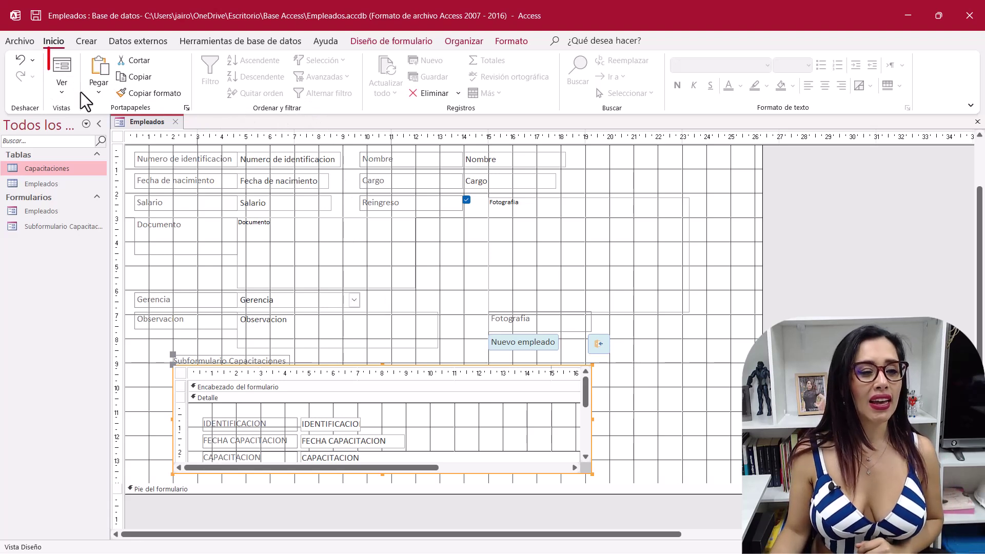
{"action": "left_click", "coordinate": [62, 98]}
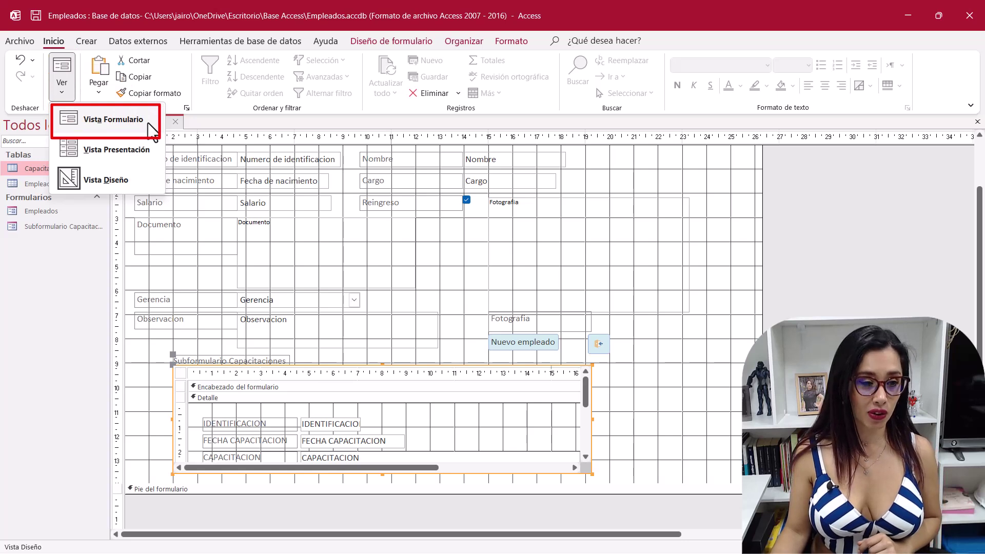
{"action": "left_click", "coordinate": [114, 119]}
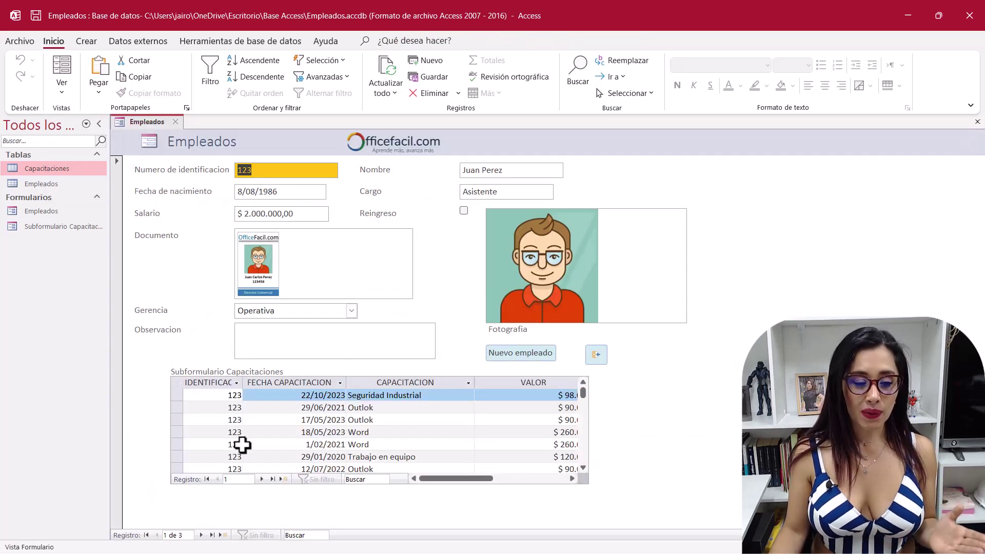
{"action": "scroll", "coordinate": [333, 440], "scroll_direction": "up", "scroll_amount": 1}
{"action": "scroll", "coordinate": [333, 440], "scroll_direction": "down", "scroll_amount": 1}
{"action": "scroll", "coordinate": [336, 439], "scroll_direction": "down", "scroll_amount": 1}
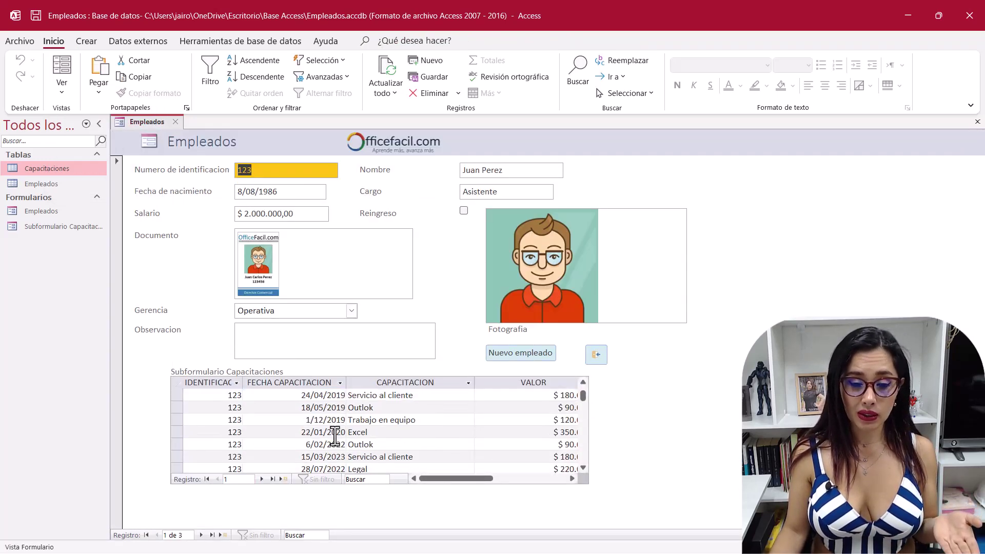
{"action": "scroll", "coordinate": [340, 434], "scroll_direction": "down", "scroll_amount": 1}
{"action": "scroll", "coordinate": [339, 435], "scroll_direction": "down", "scroll_amount": 1}
{"action": "scroll", "coordinate": [339, 435], "scroll_direction": "down", "scroll_amount": 1}
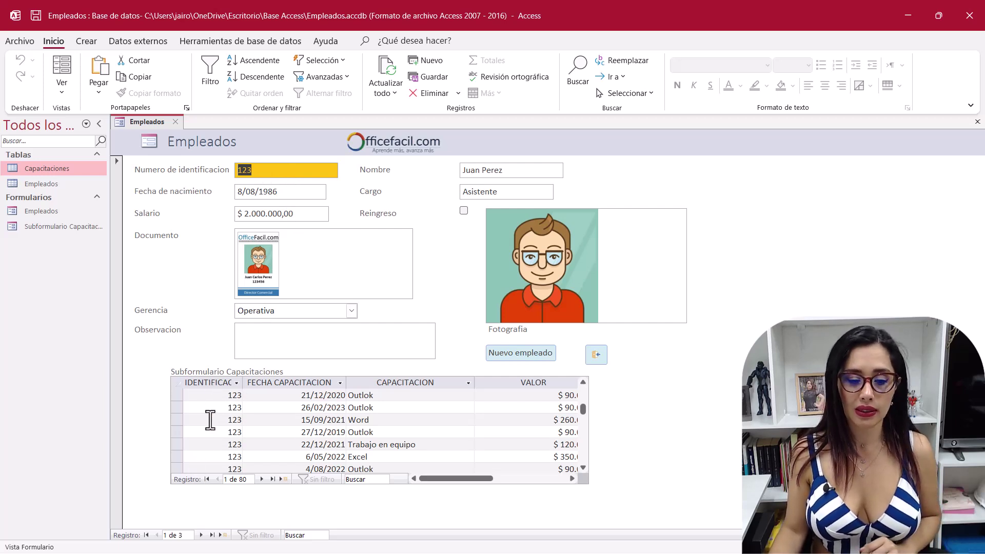
Step: Return to Design view and delete the IDENTIFICACION label and text box from the subform
{"action": "left_click", "coordinate": [68, 98]}
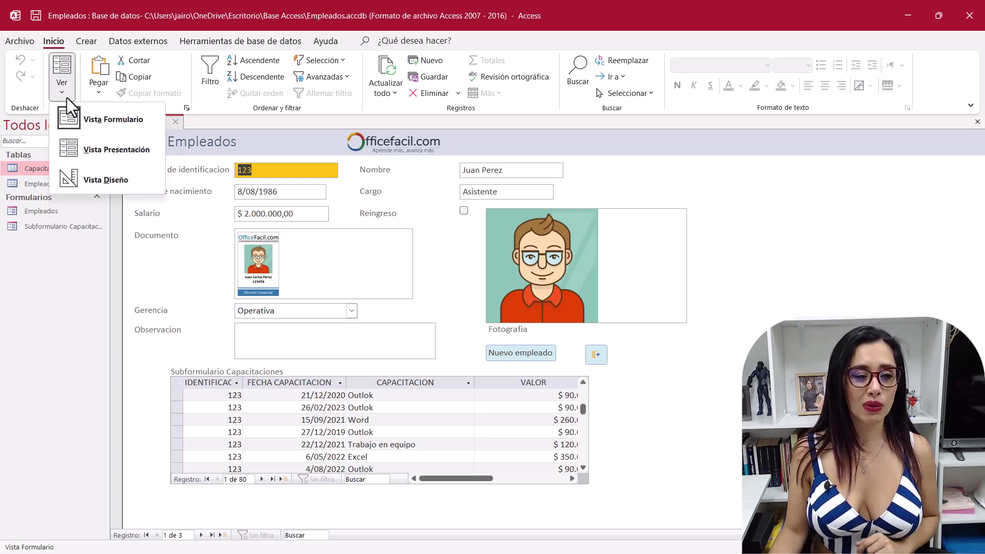
{"action": "left_click", "coordinate": [135, 189]}
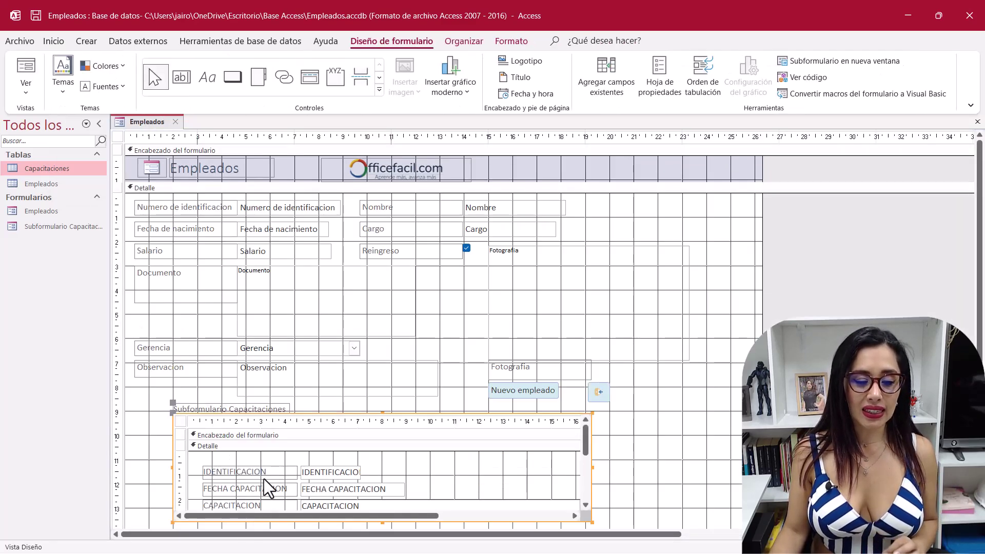
{"action": "left_click_drag", "start_coordinate": [208, 455], "coordinate": [361, 481]}
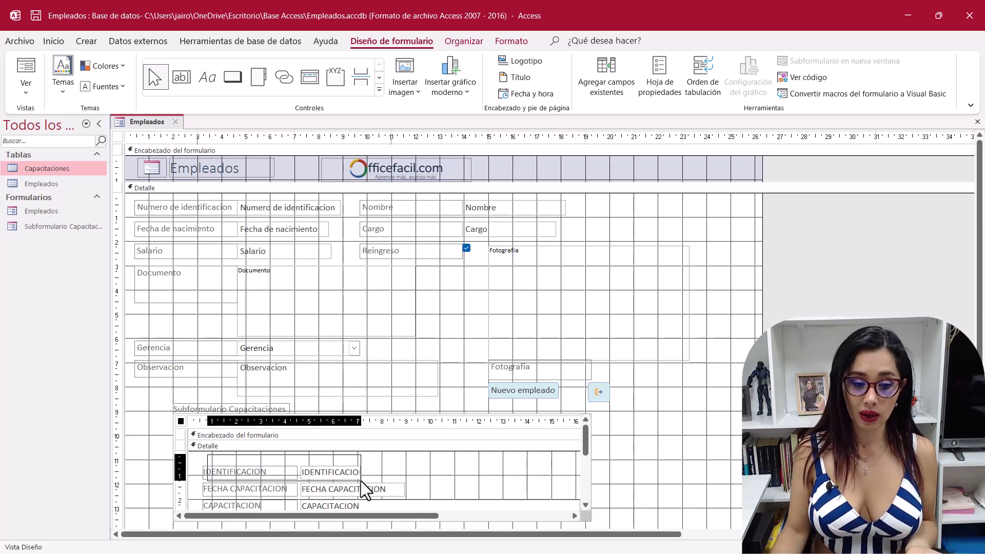
{"action": "left_click_drag", "start_coordinate": [361, 481], "coordinate": [360, 481]}
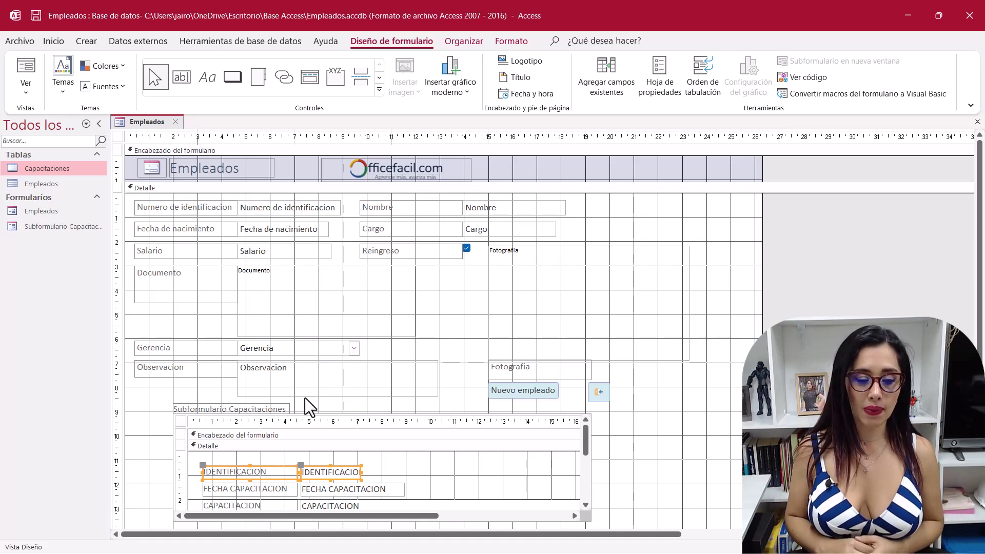
{"action": "key", "text": "Delete"}
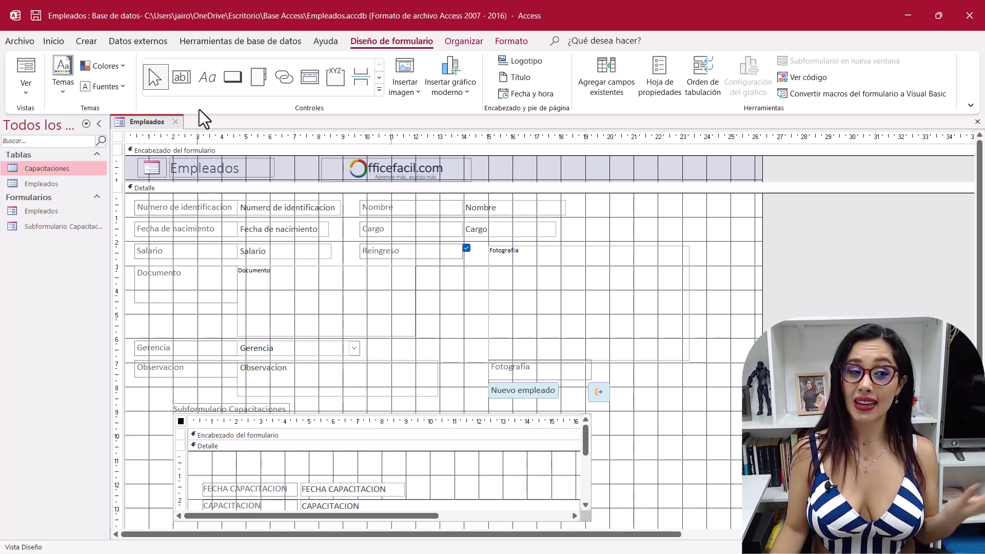
{"action": "left_click", "coordinate": [29, 95]}
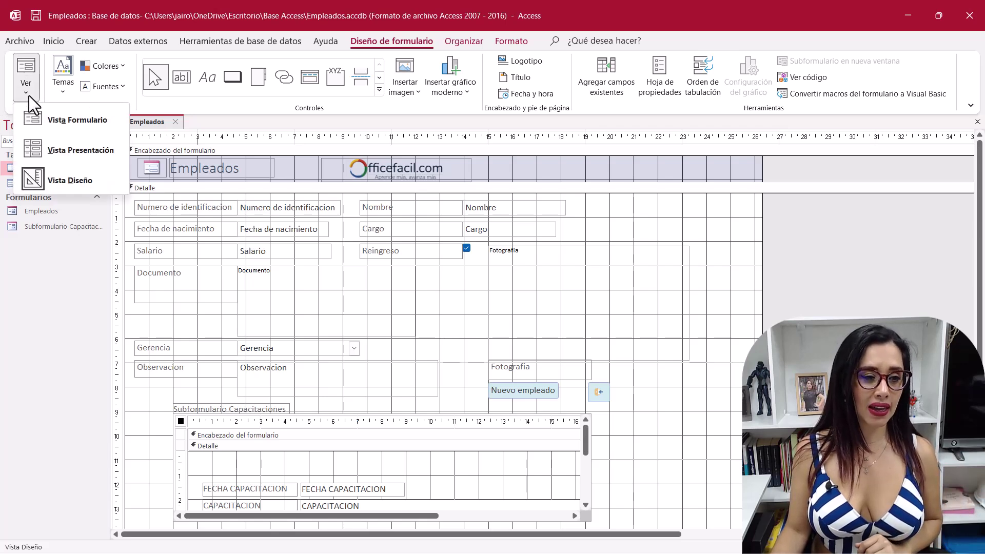
Step: Switch to Form view, where the subform shows only date, training and value columns
{"action": "left_click", "coordinate": [61, 124]}
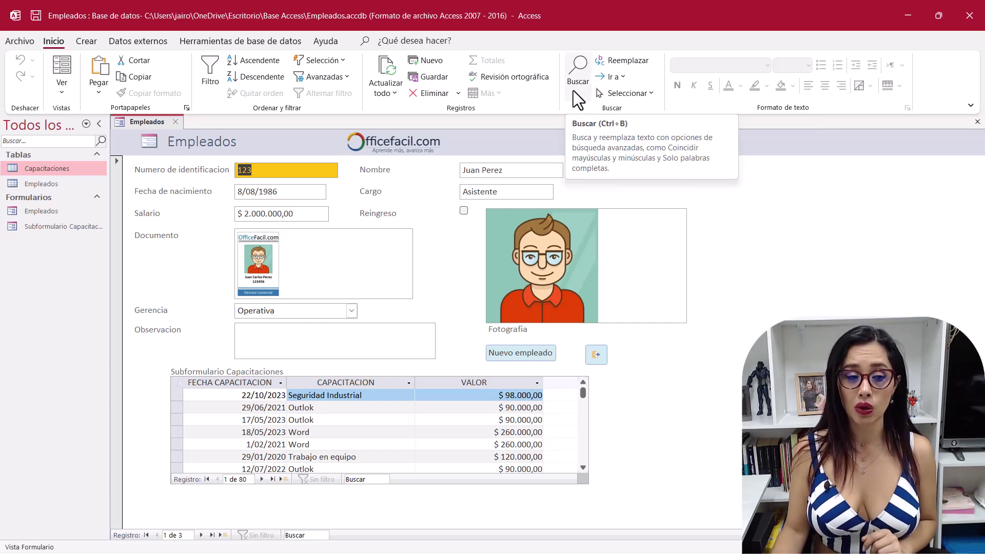
Step: Search the identification field for 456 to jump to that employee's record, then close Find
{"action": "left_click", "coordinate": [576, 88]}
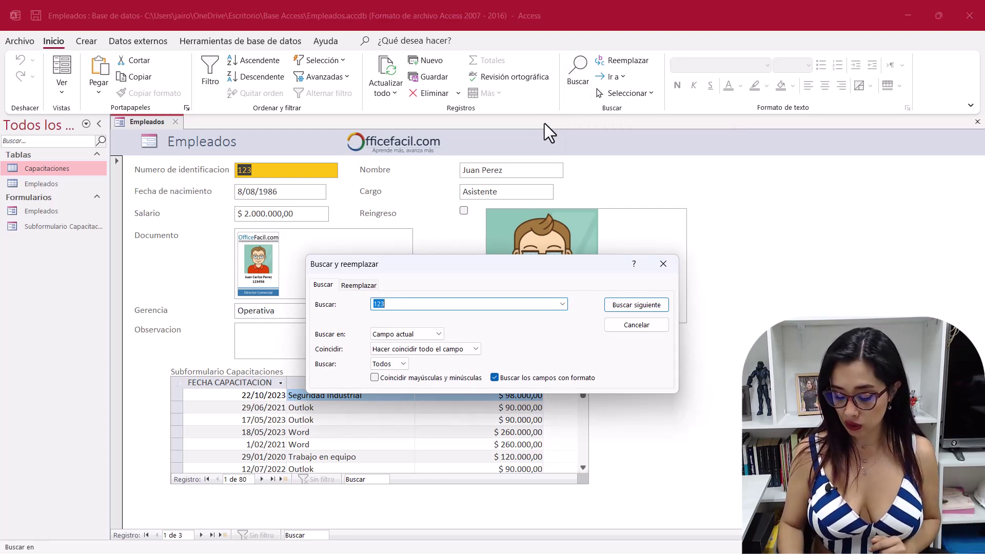
{"action": "type", "text": "456"}
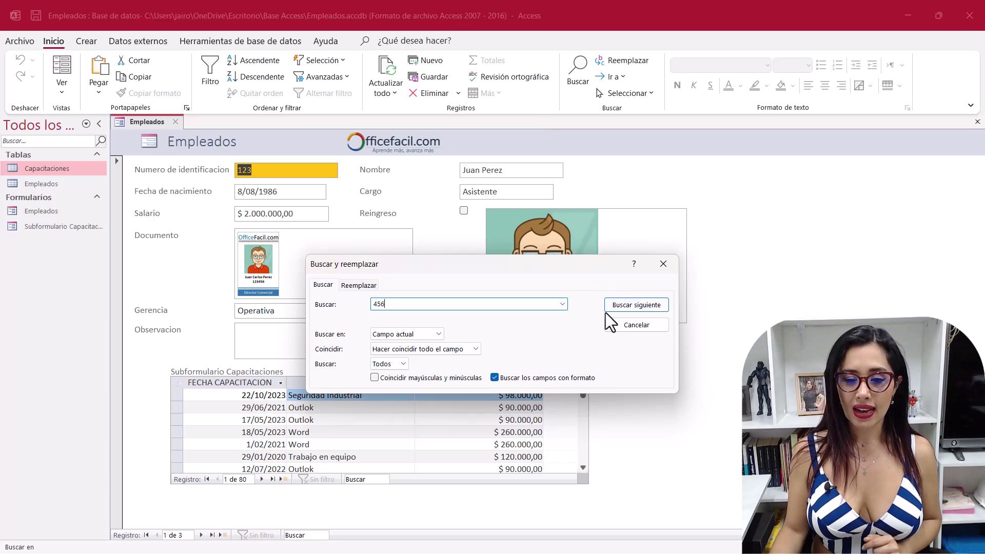
{"action": "left_click", "coordinate": [624, 306]}
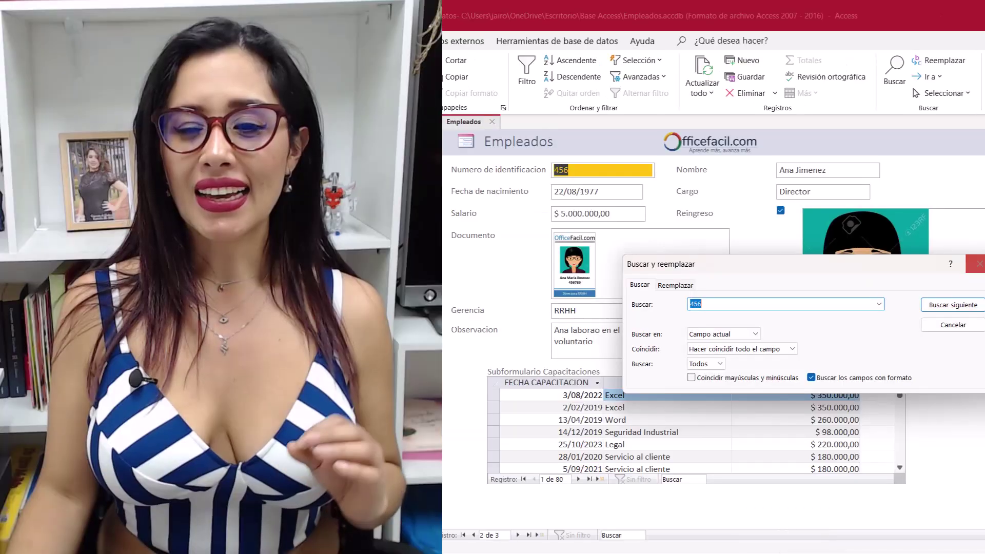
{"action": "left_click", "coordinate": [664, 264]}
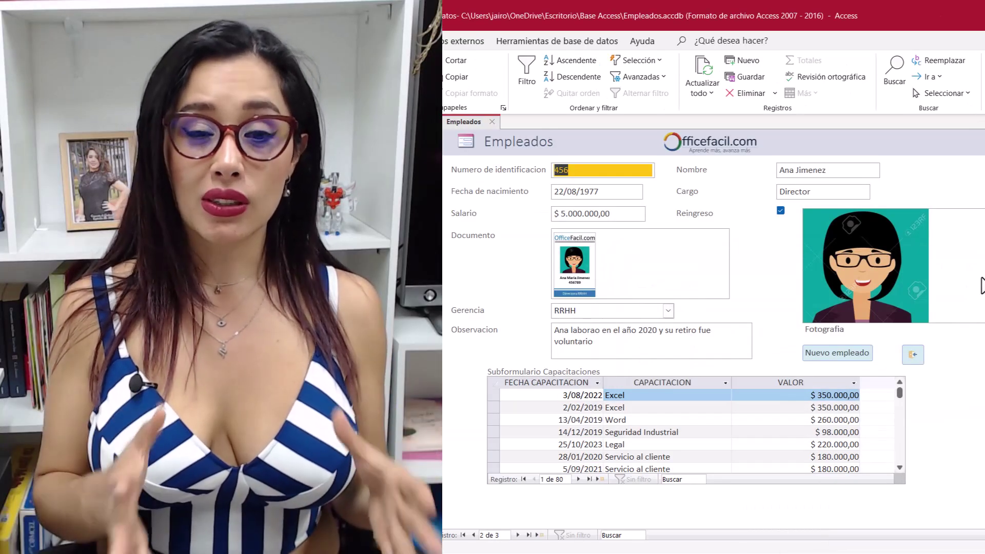